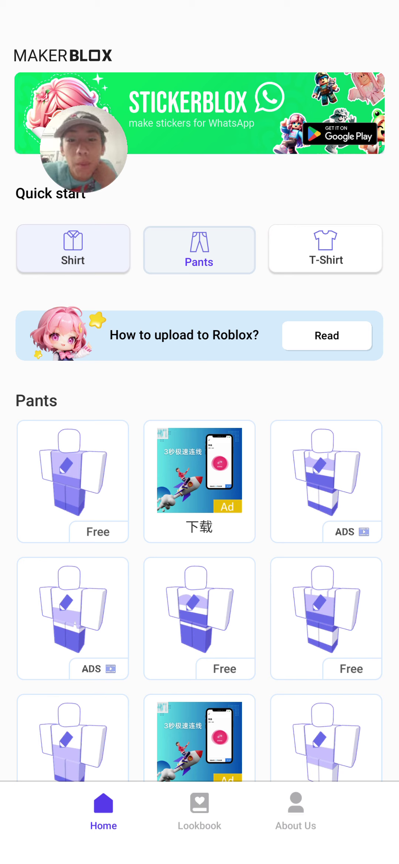
# Start a new shirt design from a template.
pyautogui.click(30, 256)
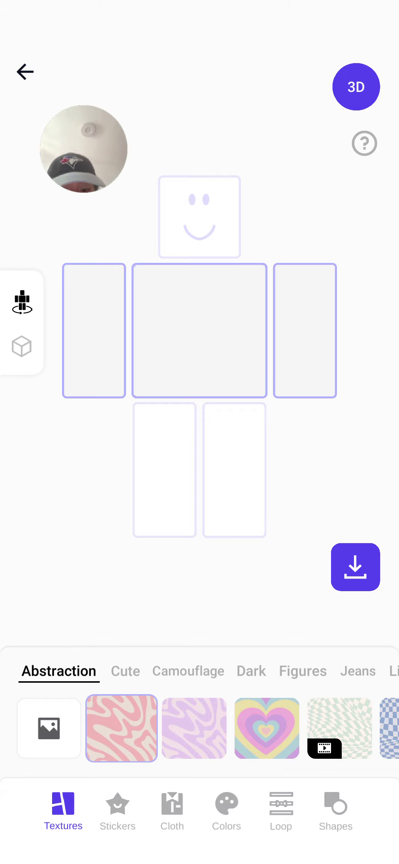
pyautogui.moveTo(266, 690); pyautogui.dragTo(180, 690)
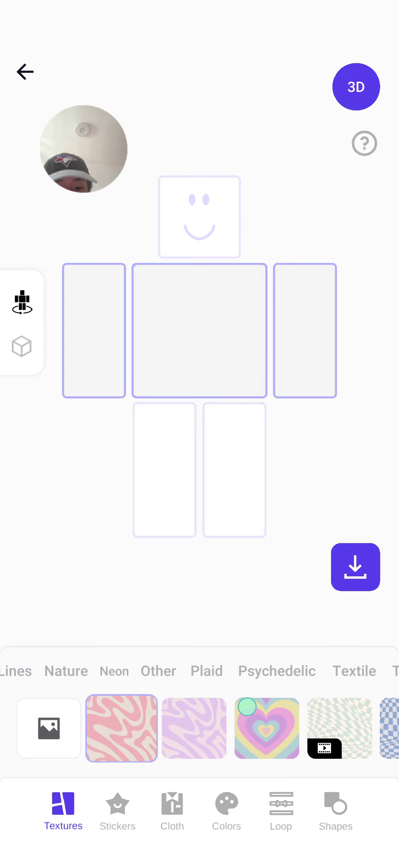
pyautogui.moveTo(230, 711)
pyautogui.mouseDown()
pyautogui.moveTo(223, 711)
pyautogui.moveTo(199, 743)
pyautogui.moveTo(110, 741)
pyautogui.mouseUp()
# Cover the torso and both arms with the dark neon plaid texture from the Neon category.
pyautogui.click(41, 673)
pyautogui.moveTo(295, 740); pyautogui.dragTo(344, 740)
pyautogui.click(266, 728)
pyautogui.click(303, 335)
pyautogui.click(200, 325)
pyautogui.click(95, 330)
pyautogui.click(227, 809)
# Fill the right arm solid dark indigo and add a black square shape.
pyautogui.click(272, 740)
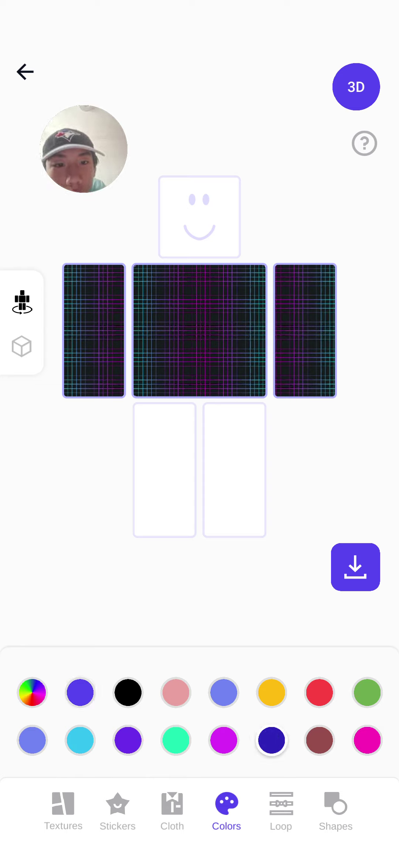
pyautogui.click(321, 390)
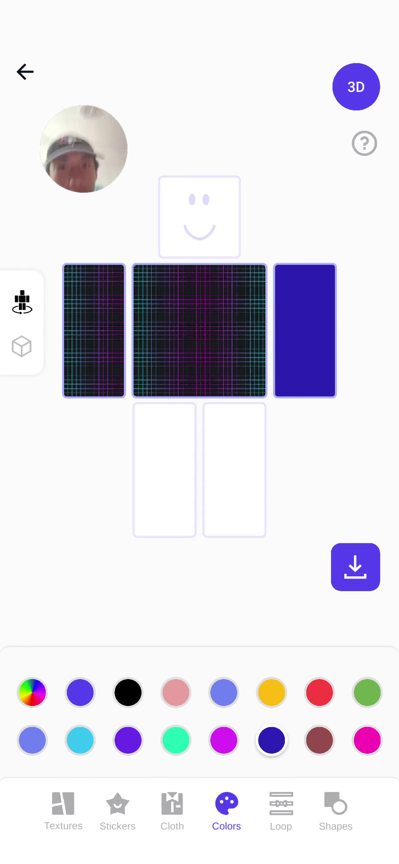
pyautogui.click(336, 809)
pyautogui.click(48, 737)
pyautogui.click(32, 678)
# Shrink and rotate the black square, then delete it from the right arm.
pyautogui.moveTo(273, 506)
pyautogui.mouseDown()
pyautogui.moveTo(234, 477)
pyautogui.moveTo(236, 484)
pyautogui.moveTo(267, 466)
pyautogui.moveTo(263, 495)
pyautogui.mouseUp()
pyautogui.moveTo(302, 757)
pyautogui.mouseDown()
pyautogui.moveTo(168, 784)
pyautogui.moveTo(112, 806)
pyautogui.mouseUp()
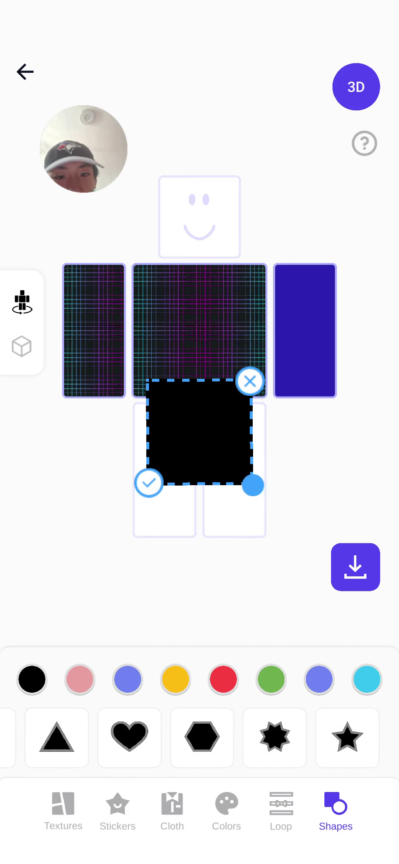
pyautogui.moveTo(251, 488)
pyautogui.mouseDown()
pyautogui.moveTo(229, 476)
pyautogui.moveTo(231, 469)
pyautogui.moveTo(328, 372)
pyautogui.moveTo(324, 372)
pyautogui.mouseUp()
pyautogui.click(328, 465)
pyautogui.click(304, 303)
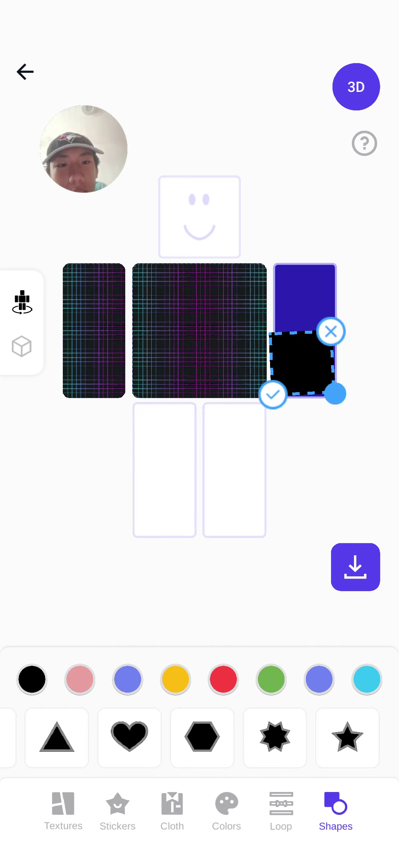
pyautogui.click(325, 349)
pyautogui.click(331, 331)
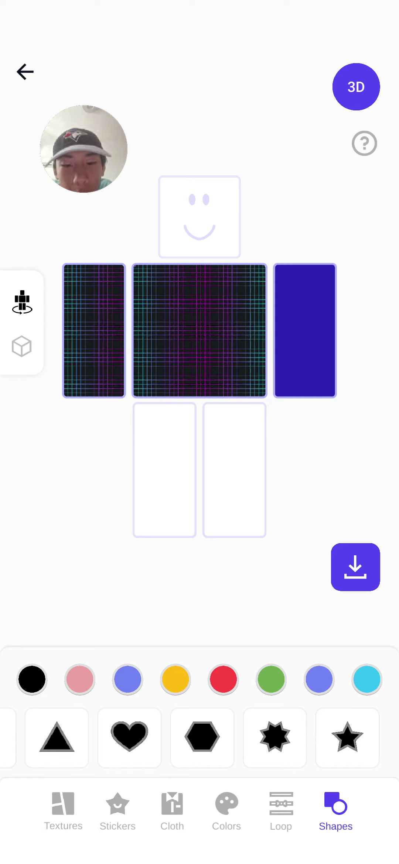
# Add red backpack straps and place a game-controller sticker on the shirt.
pyautogui.click(172, 809)
pyautogui.click(201, 735)
pyautogui.click(117, 807)
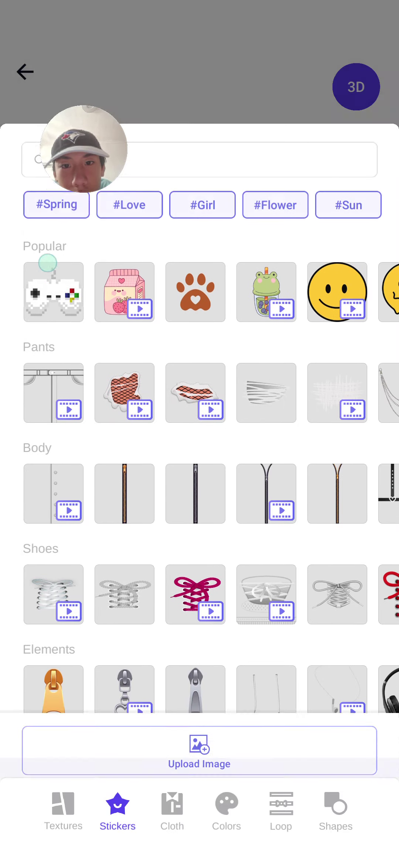
pyautogui.click(53, 261)
pyautogui.click(129, 502)
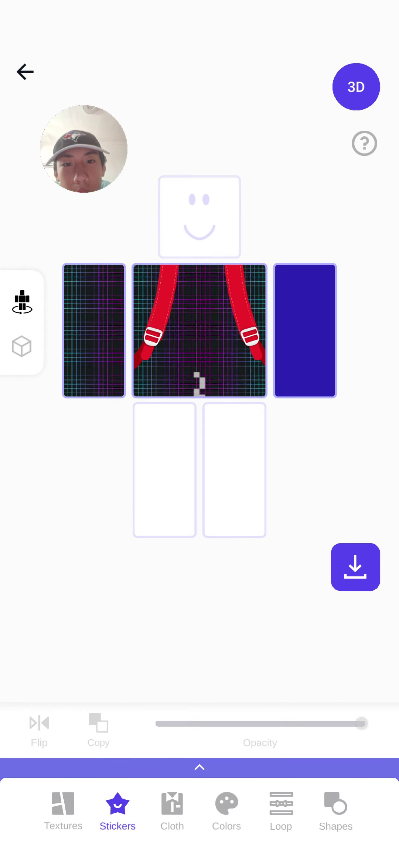
# Move the controller sticker up onto the torso and return to the home screen.
pyautogui.click(208, 337)
pyautogui.click(241, 337)
pyautogui.moveTo(209, 453); pyautogui.dragTo(227, 351)
pyautogui.click(159, 399)
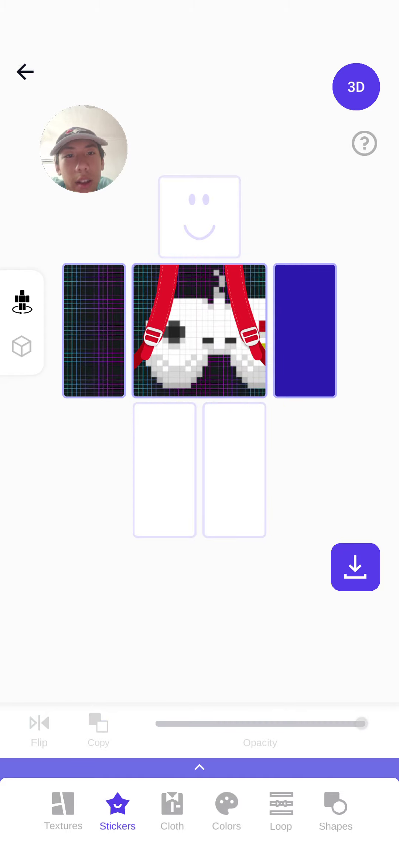
pyautogui.click(25, 72)
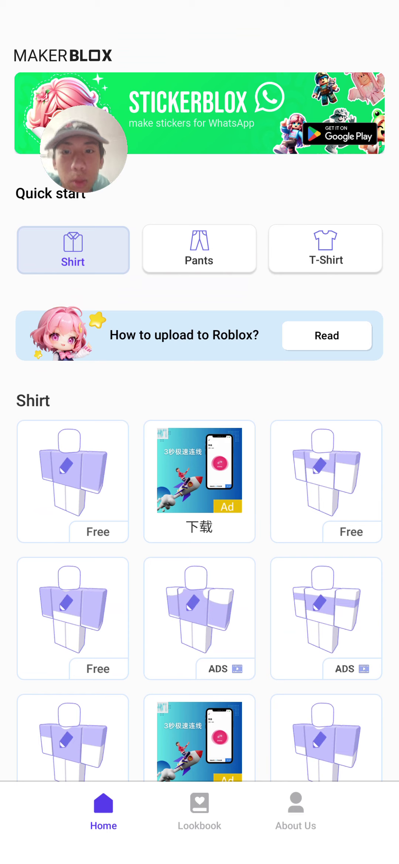
# Start pants from the Free template and fill the lower torso and both legs dark indigo.
pyautogui.click(199, 250)
pyautogui.click(65, 459)
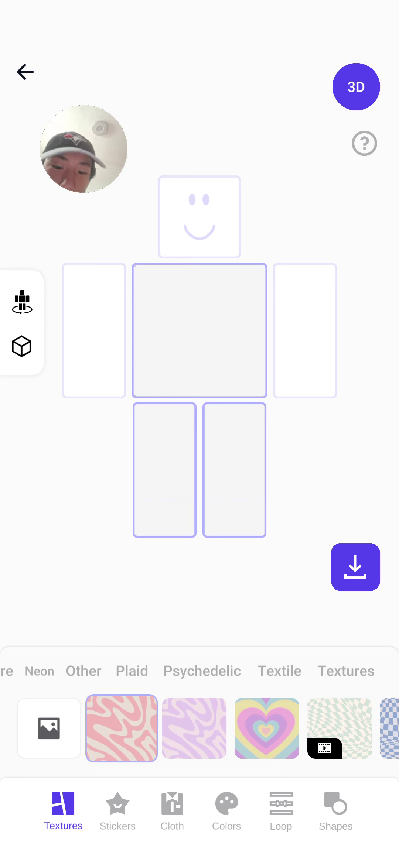
pyautogui.click(227, 805)
pyautogui.click(264, 739)
pyautogui.click(152, 459)
pyautogui.click(212, 507)
pyautogui.click(171, 511)
# Color both leg bottoms red and the upper torso magenta, then save the pants.
pyautogui.click(319, 693)
pyautogui.click(242, 523)
pyautogui.click(165, 517)
pyautogui.click(367, 741)
pyautogui.click(199, 307)
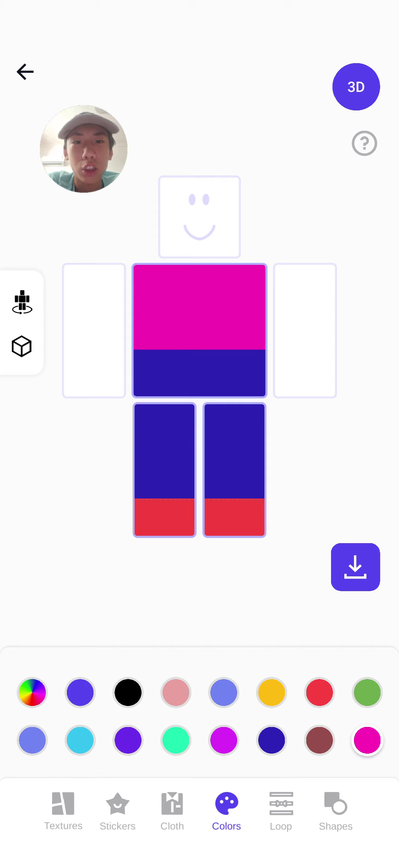
pyautogui.click(356, 567)
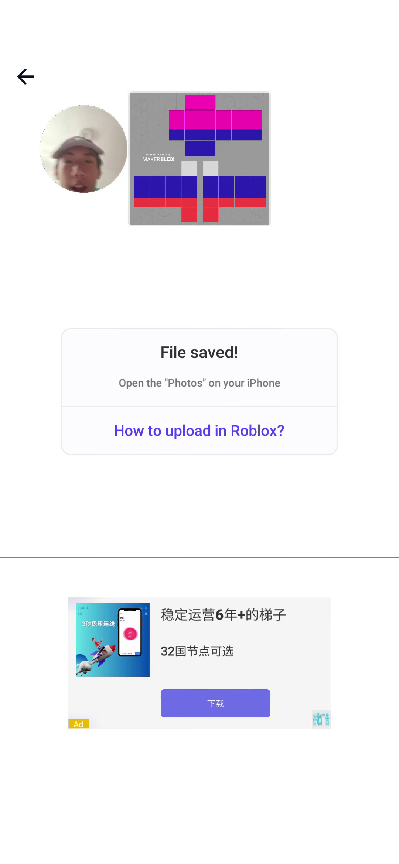
# Leave MakerBlox and open Roblox Creator Hub in Chrome.
pyautogui.moveTo(263, 860); pyautogui.dragTo(263, 820)
pyautogui.click(199, 840)
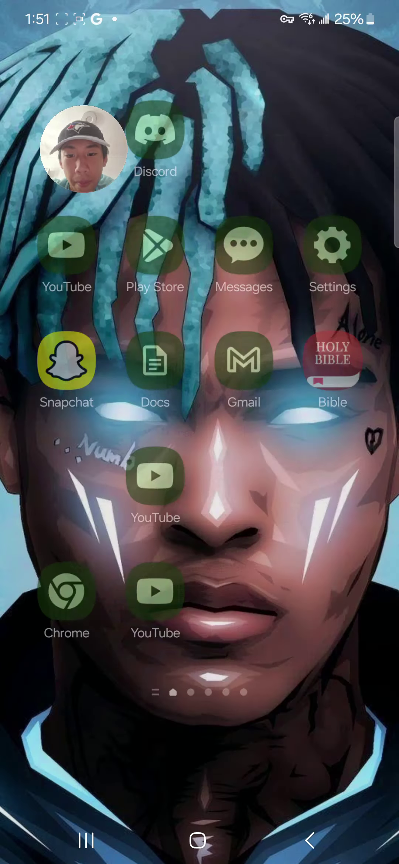
pyautogui.click(60, 598)
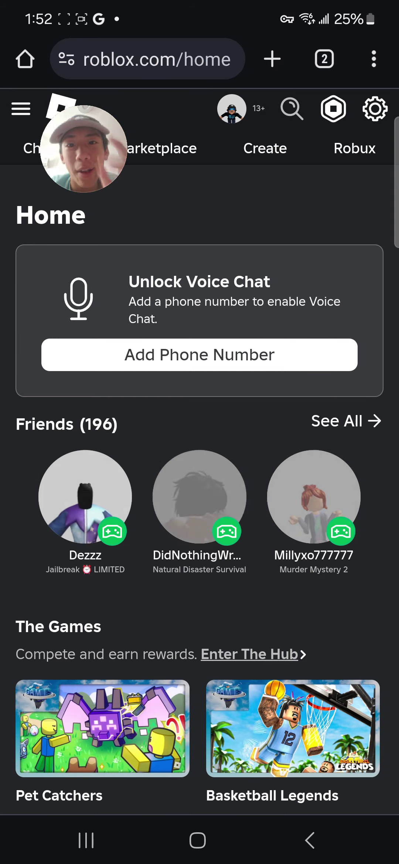
pyautogui.click(264, 148)
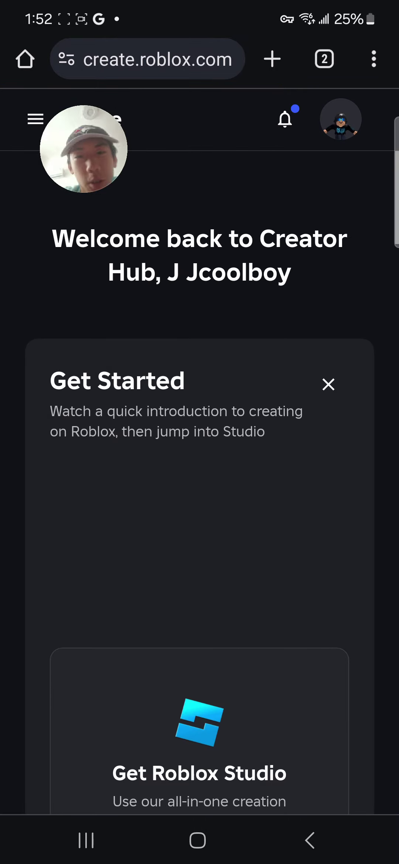
# Change Creator Hub's View As account to the creator group.
pyautogui.click(36, 119)
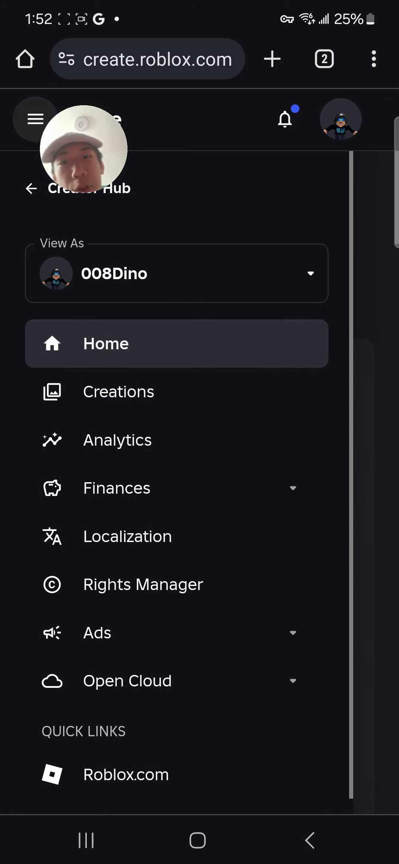
pyautogui.click(200, 272)
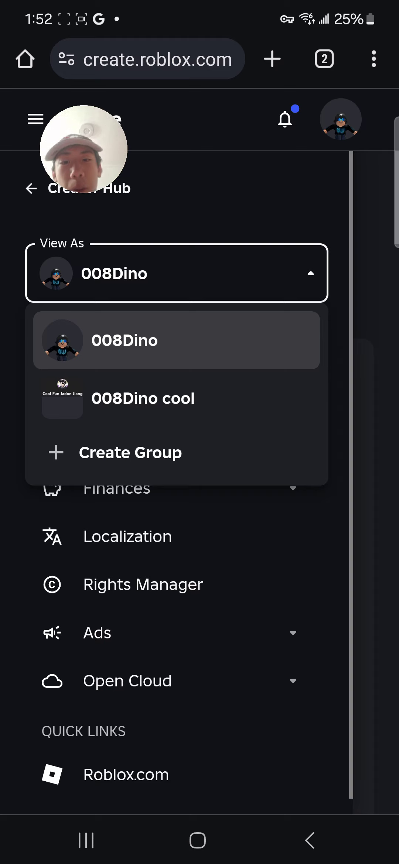
pyautogui.click(260, 404)
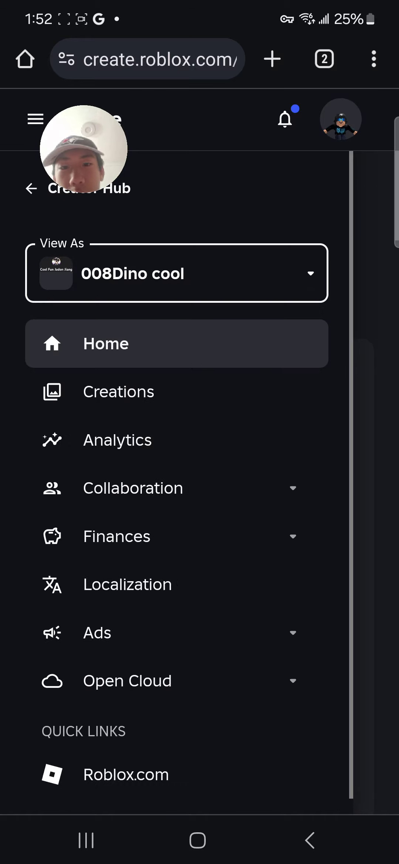
pyautogui.click(232, 393)
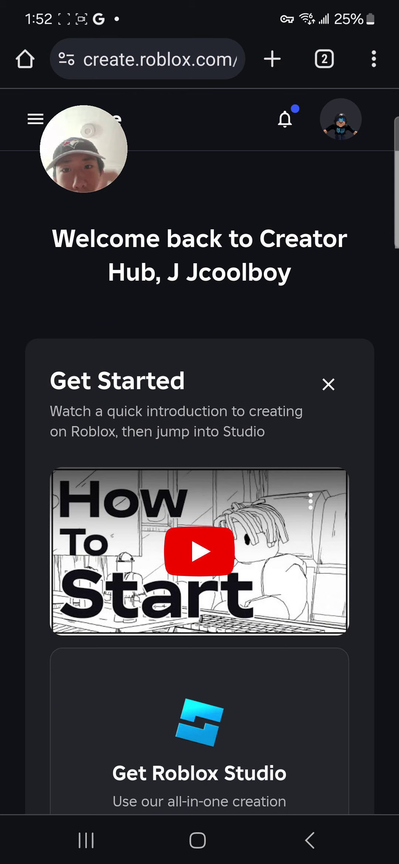
# Filter the Creations avatar items to Classics > Classic Shirts.
pyautogui.click(37, 111)
pyautogui.click(207, 401)
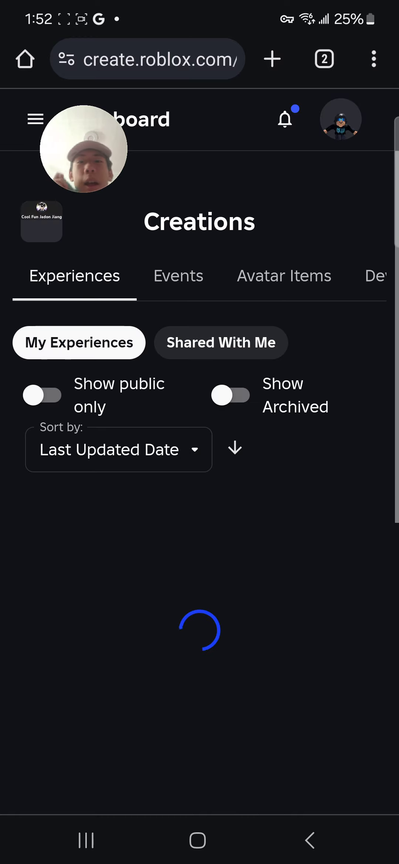
pyautogui.click(295, 271)
pyautogui.click(257, 343)
pyautogui.click(123, 454)
pyautogui.click(139, 563)
# Begin uploading a new classic shirt asset.
pyautogui.scroll(-10, 296, 367)
pyautogui.scroll(-10, 325, 268)
pyautogui.scroll(5, 250, 453)
pyautogui.scroll(3, 238, 405)
pyautogui.scroll(1, 263, 566)
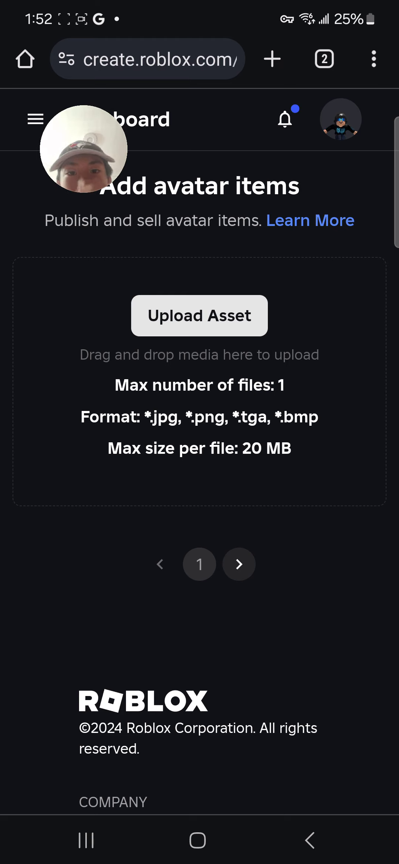
pyautogui.click(224, 310)
# Attach Skin31 (1).png and review the name Skin31 (1) and description Shirt.
pyautogui.scroll(8, 183, 637)
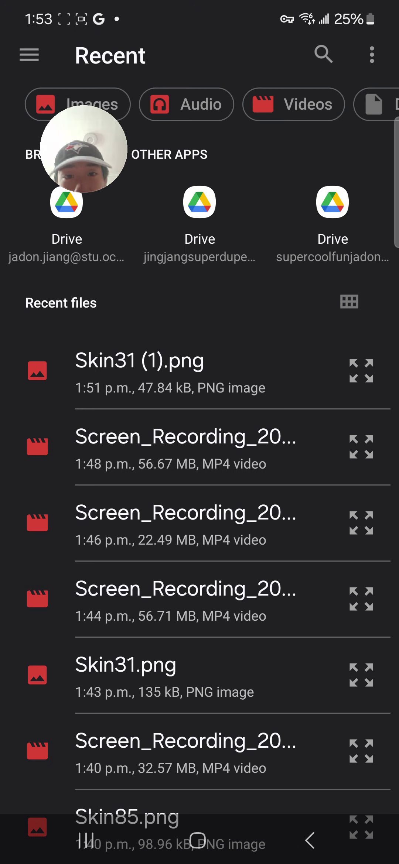
pyautogui.click(196, 385)
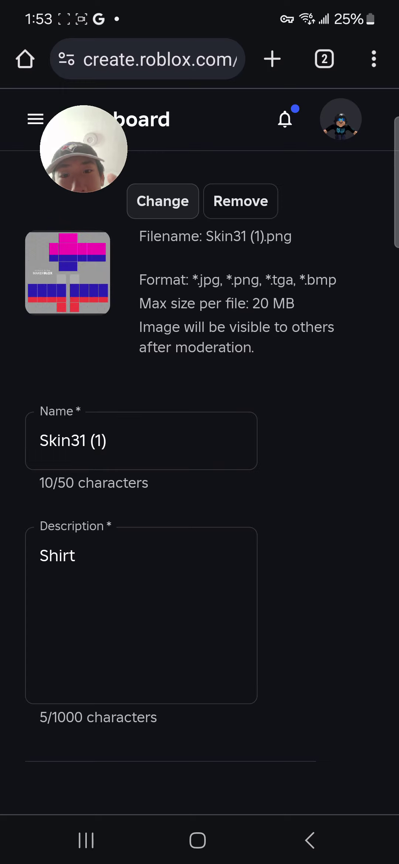
pyautogui.scroll(-5, 388, 293)
pyautogui.scroll(10, 388, 293)
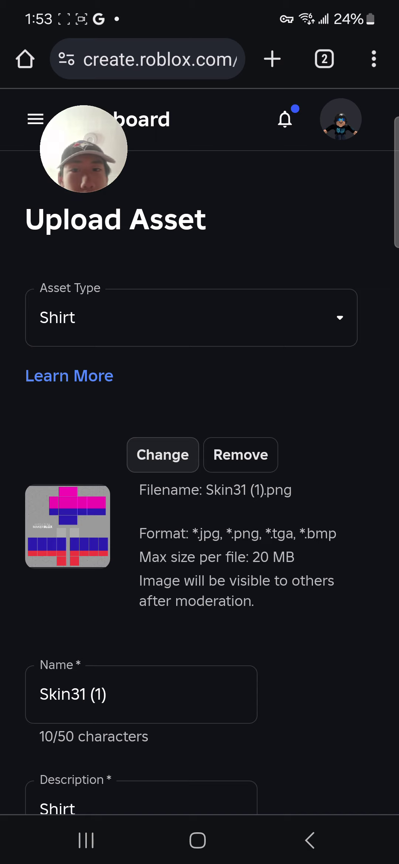
pyautogui.scroll(-5, 373, 481)
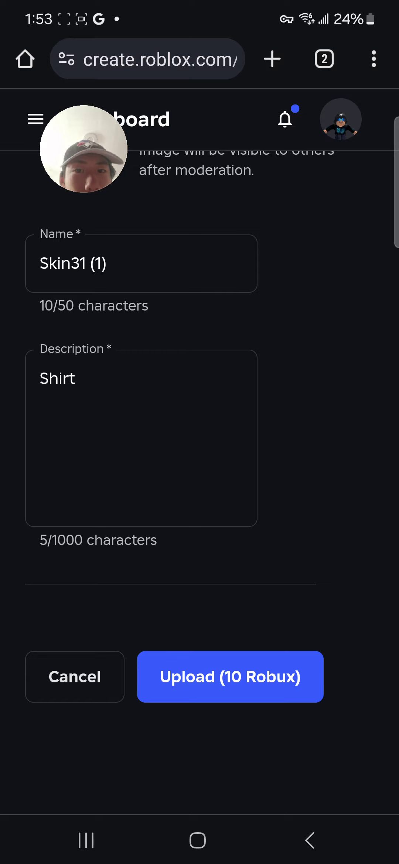
pyautogui.scroll(10, 285, 505)
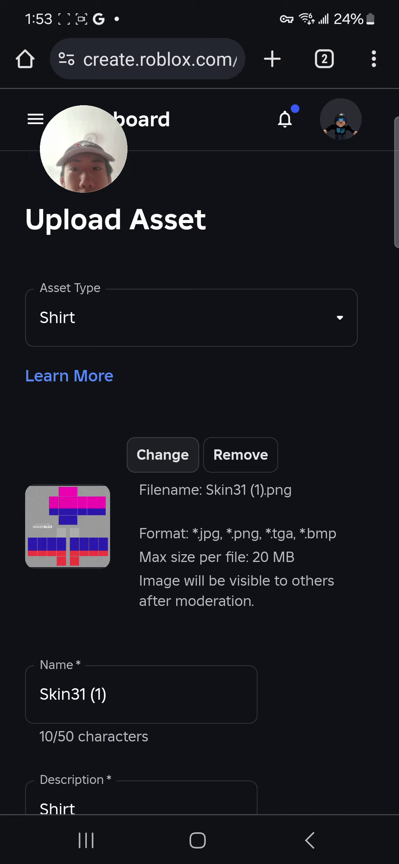
# Reopen Creations > Avatar Items filtered to Classic Shirts and confirm no shirts are listed.
pyautogui.click(34, 122)
pyautogui.click(120, 391)
pyautogui.click(283, 276)
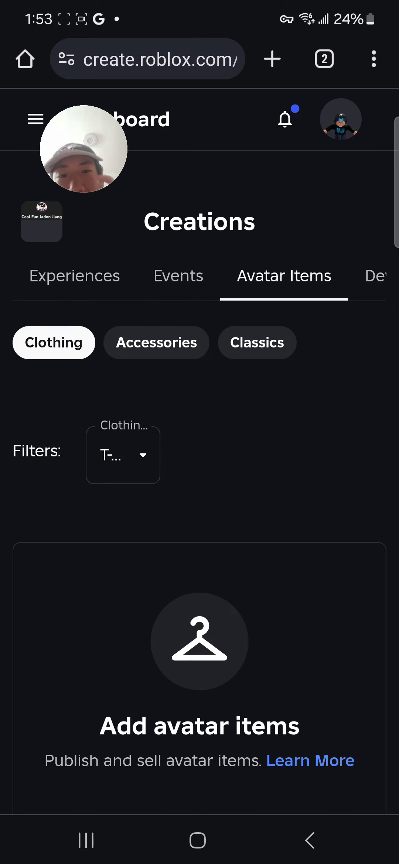
pyautogui.click(123, 455)
pyautogui.click(122, 466)
pyautogui.click(257, 343)
pyautogui.click(123, 455)
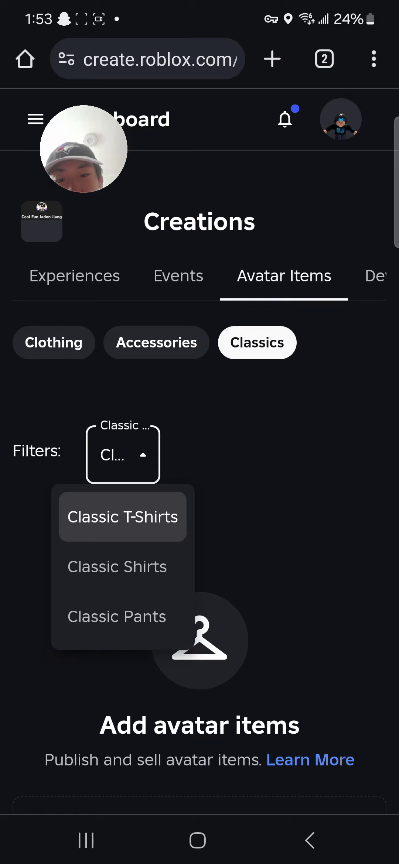
pyautogui.click(117, 567)
pyautogui.click(119, 457)
pyautogui.click(117, 617)
pyautogui.scroll(-5, 312, 428)
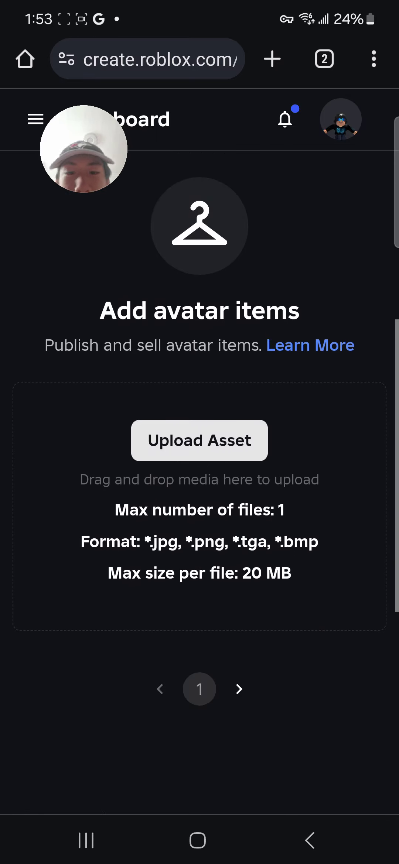
pyautogui.scroll(5, 256, 388)
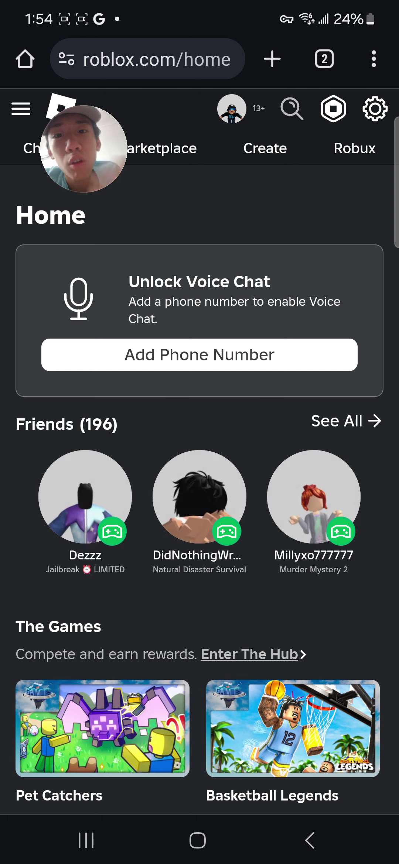
# Go to the Avatar page and switch Chrome to the Desktop site layout.
pyautogui.click(21, 109)
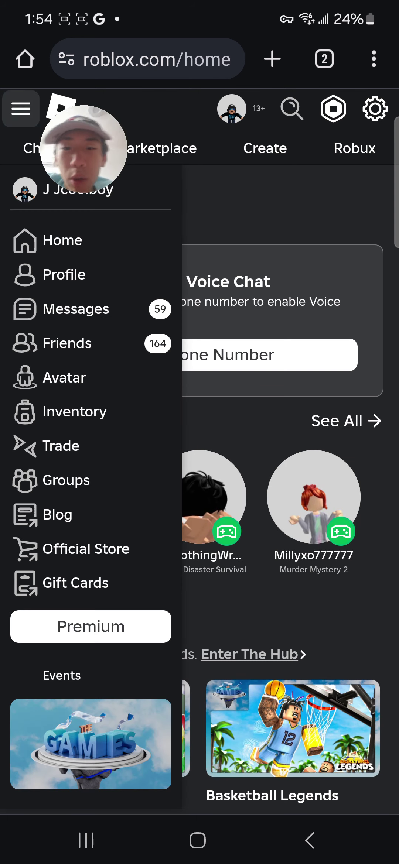
pyautogui.click(65, 377)
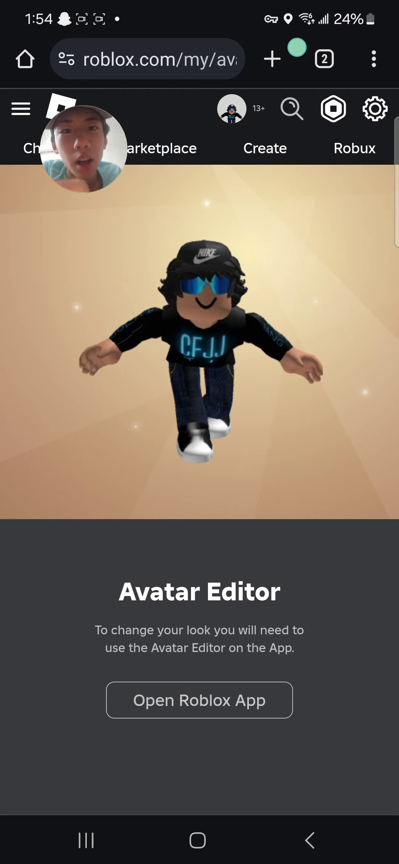
pyautogui.click(241, 99)
pyautogui.click(374, 59)
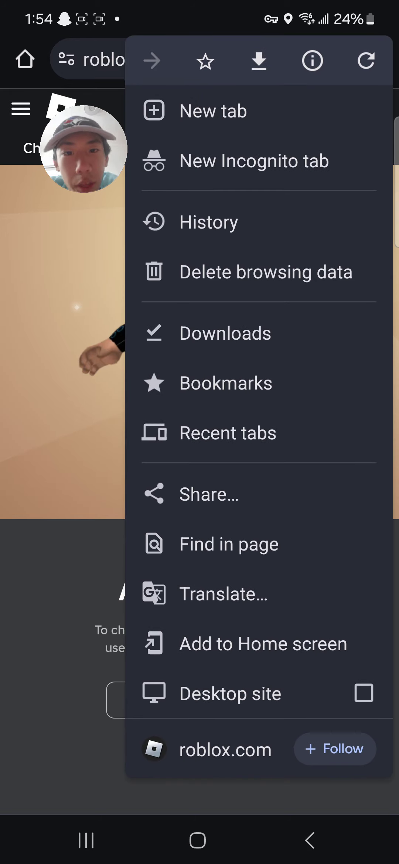
pyautogui.click(363, 693)
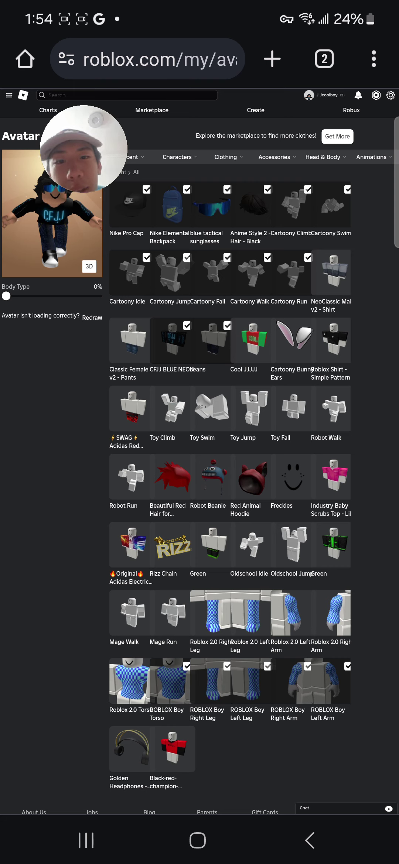
# Open the CFJJ BLUE NEON shirt in a new tab, switch to it, and show its item options.
pyautogui.rightClick(168, 352)
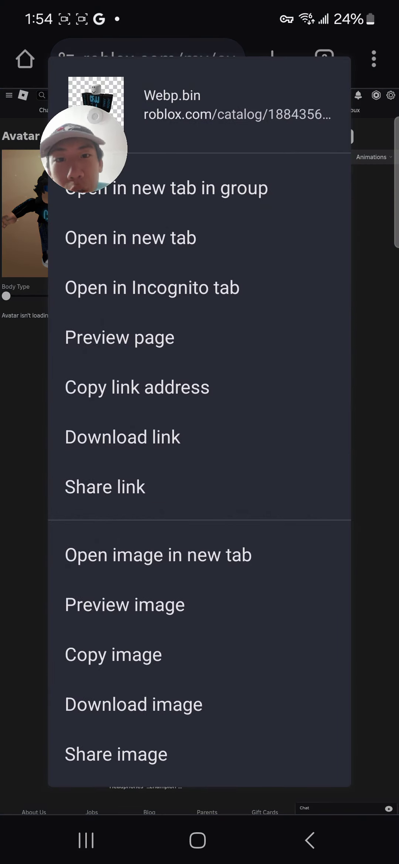
pyautogui.click(130, 237)
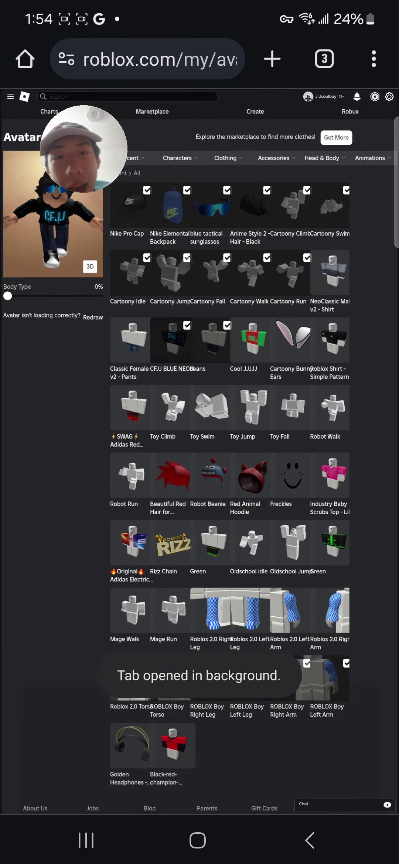
pyautogui.click(324, 59)
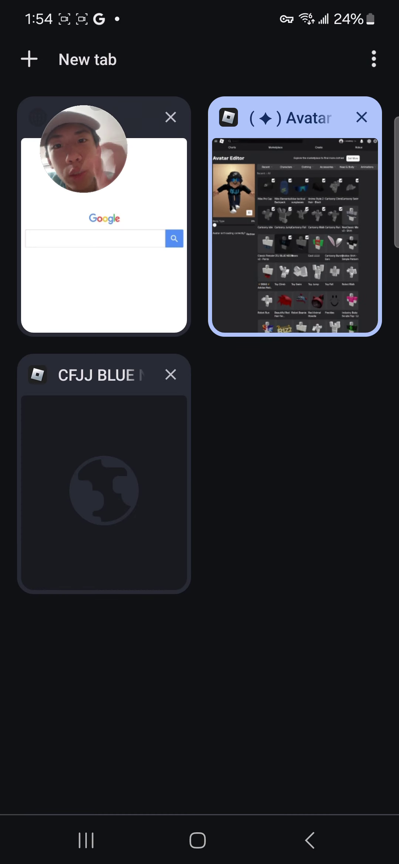
pyautogui.click(59, 446)
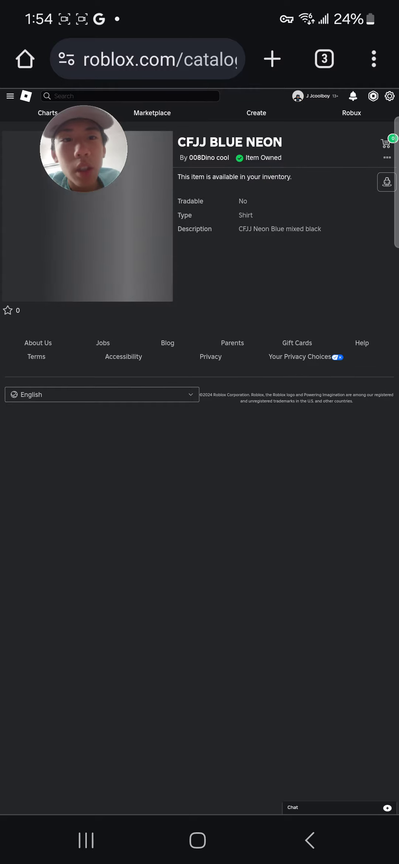
pyautogui.click(387, 157)
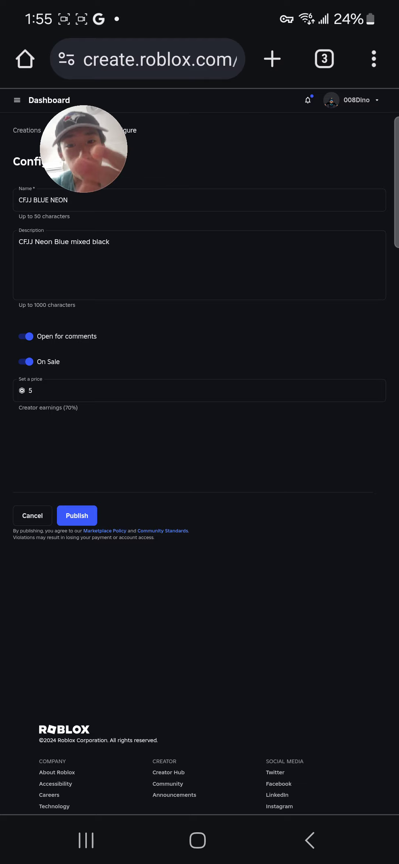
# Scroll the CFJJ BLUE NEON Configure form to review its description, open comments, On Sale and price 5.
pyautogui.moveTo(284, 274)
pyautogui.mouseDown()
pyautogui.moveTo(289, 396)
pyautogui.moveTo(306, 212)
pyautogui.mouseUp()
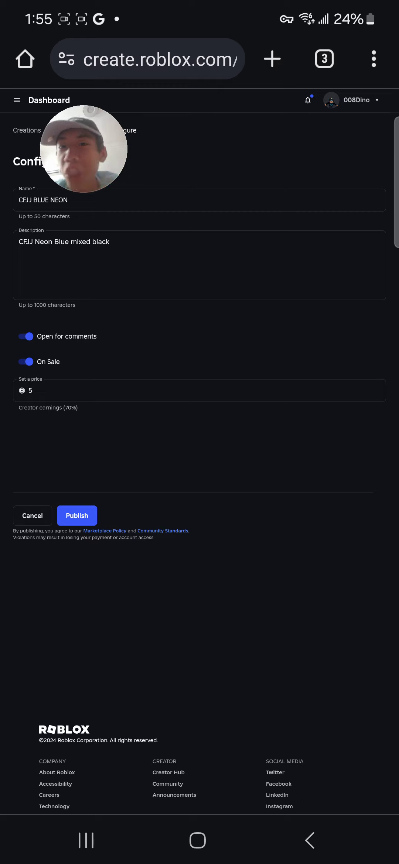